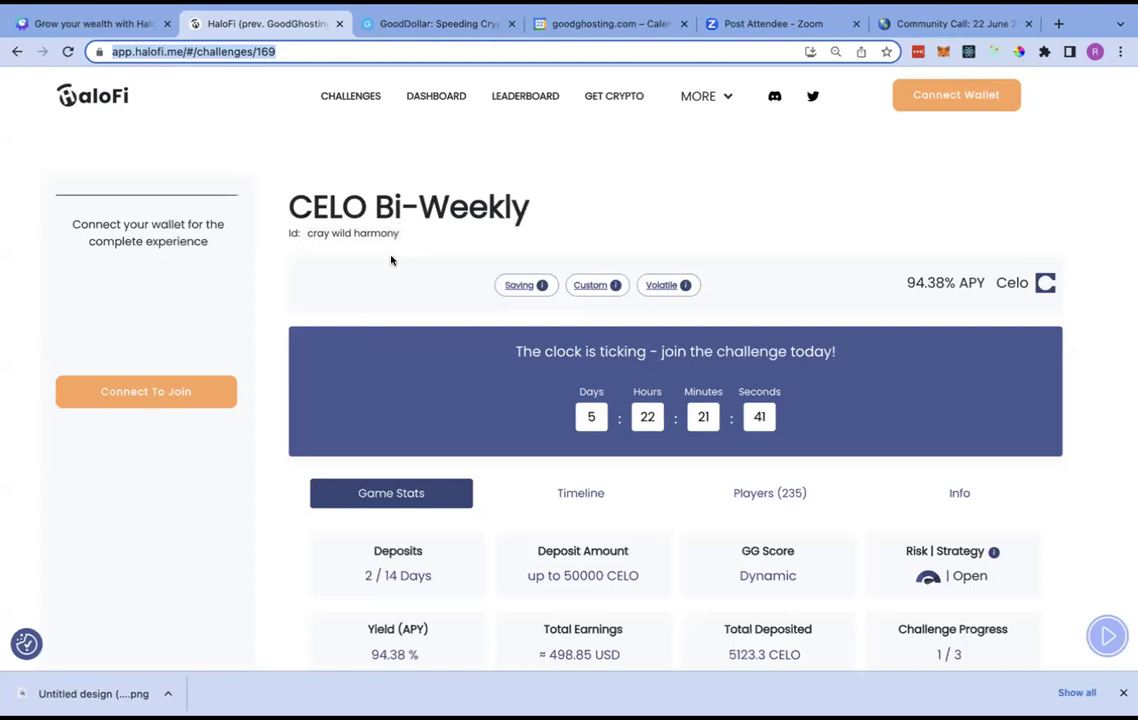
Review the CELO Bi-Weekly challenge's game stats, including the explanations of its GG Score and total deposited amount.
scroll(391, 257, "down", 1)
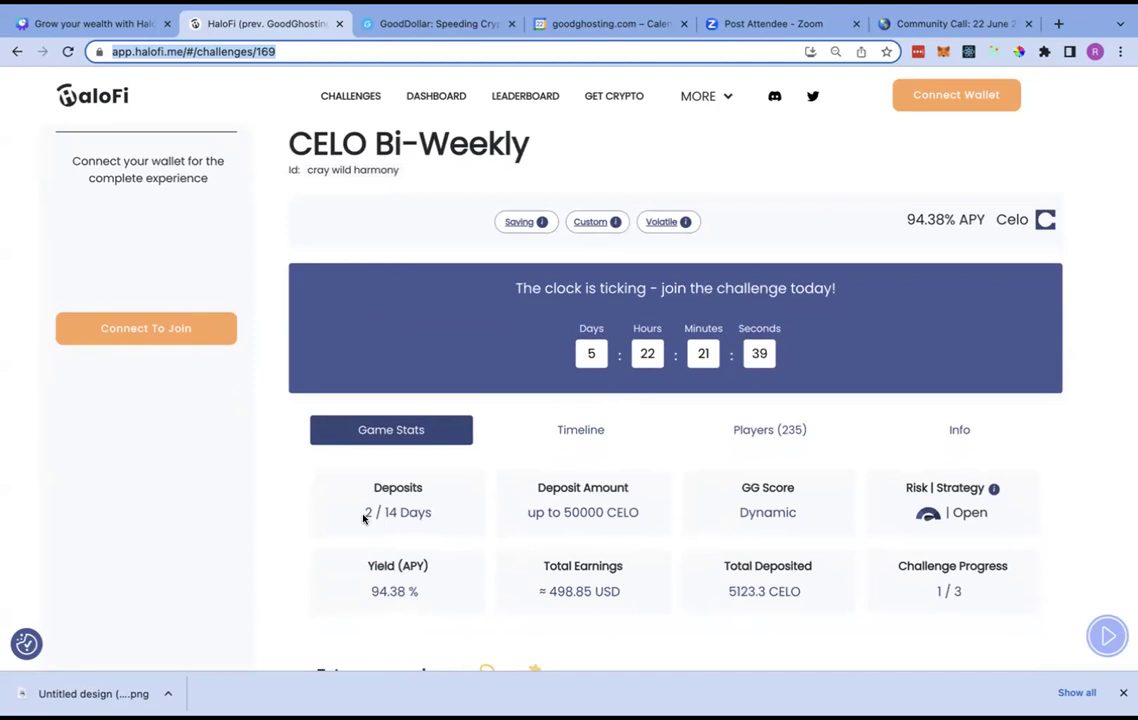
mouse_move(366, 517)
mouse_move(557, 512)
mouse_move(763, 508)
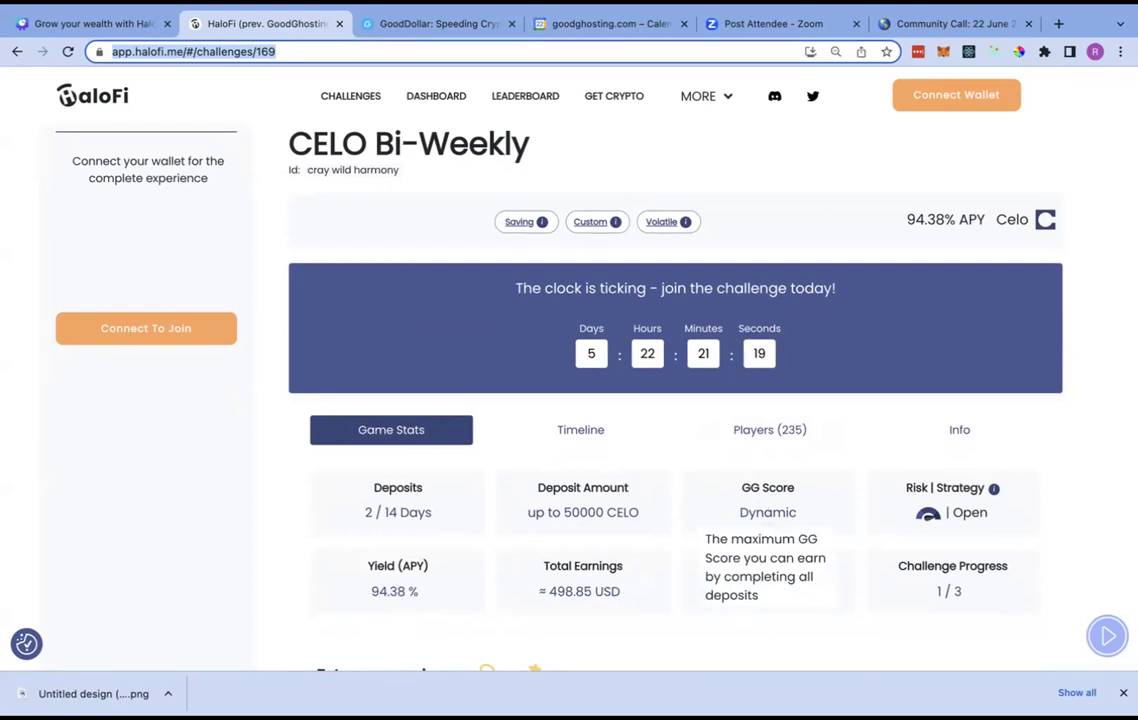
scroll(725, 474, "down", 1)
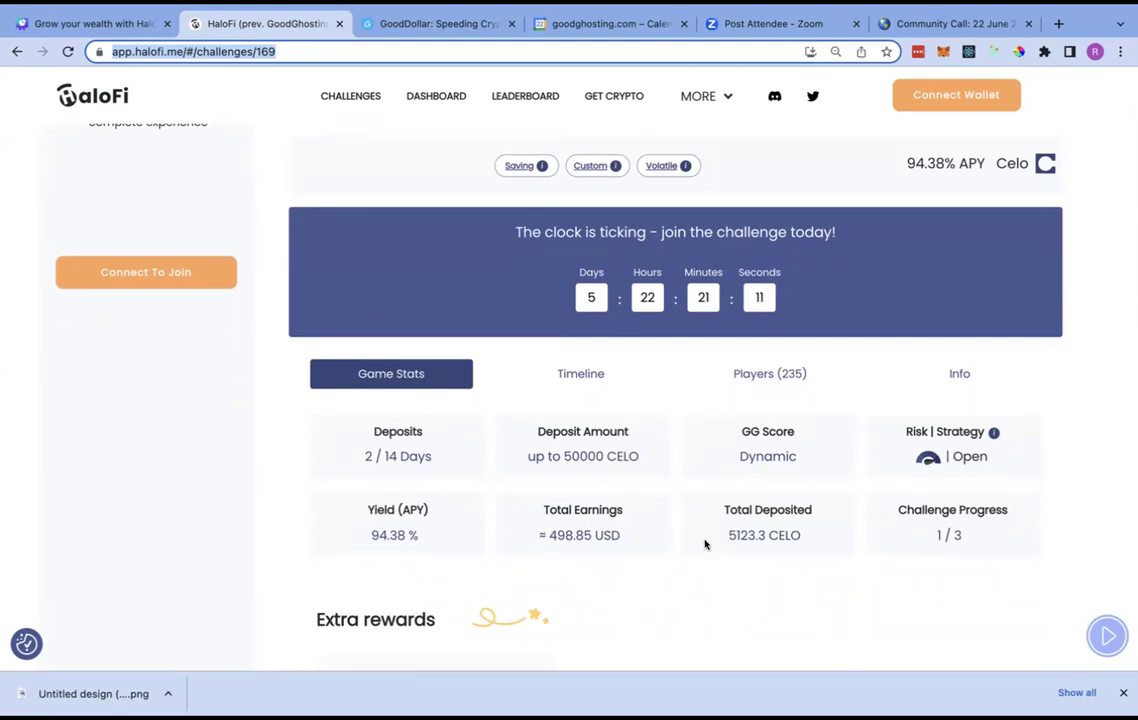
mouse_move(808, 538)
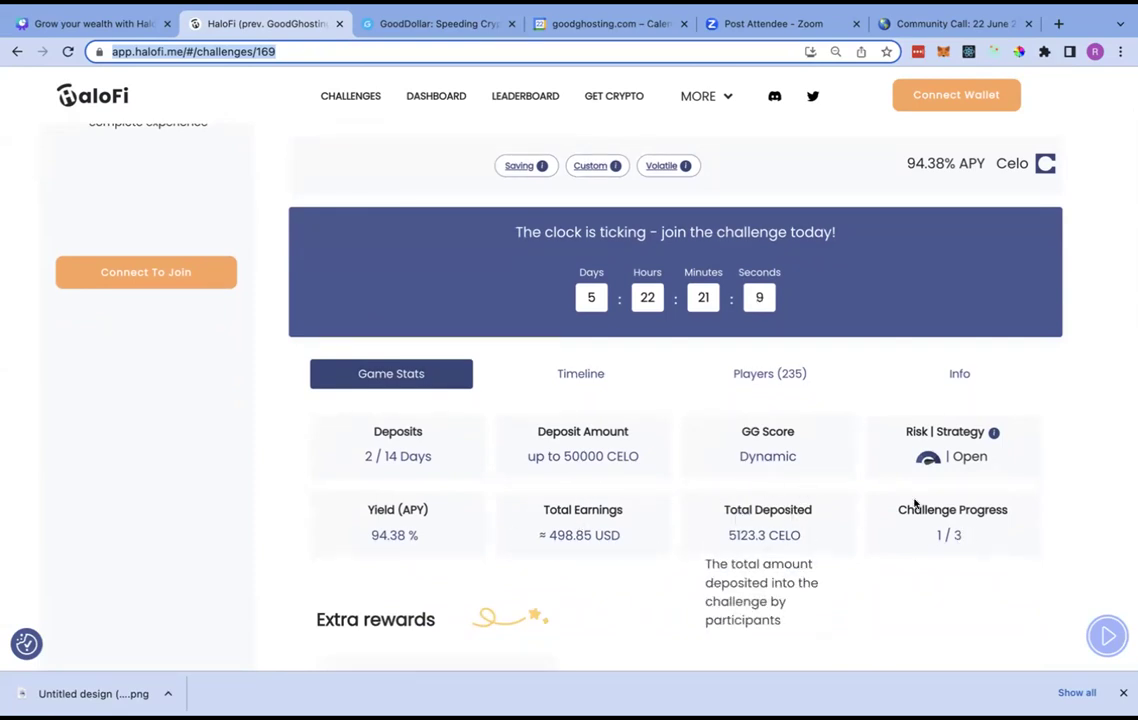
mouse_move(886, 536)
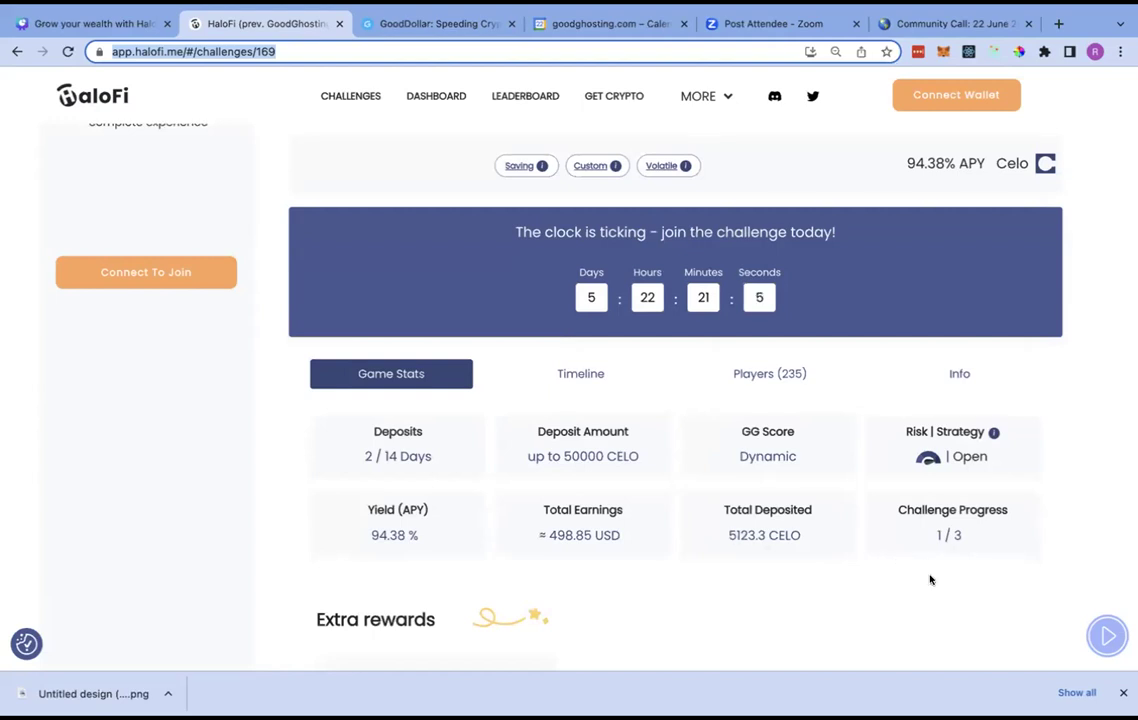
View the CELO Bi-Weekly challenge's timeline of join, deposit, waiting and withdrawal dates.
left_click(574, 381)
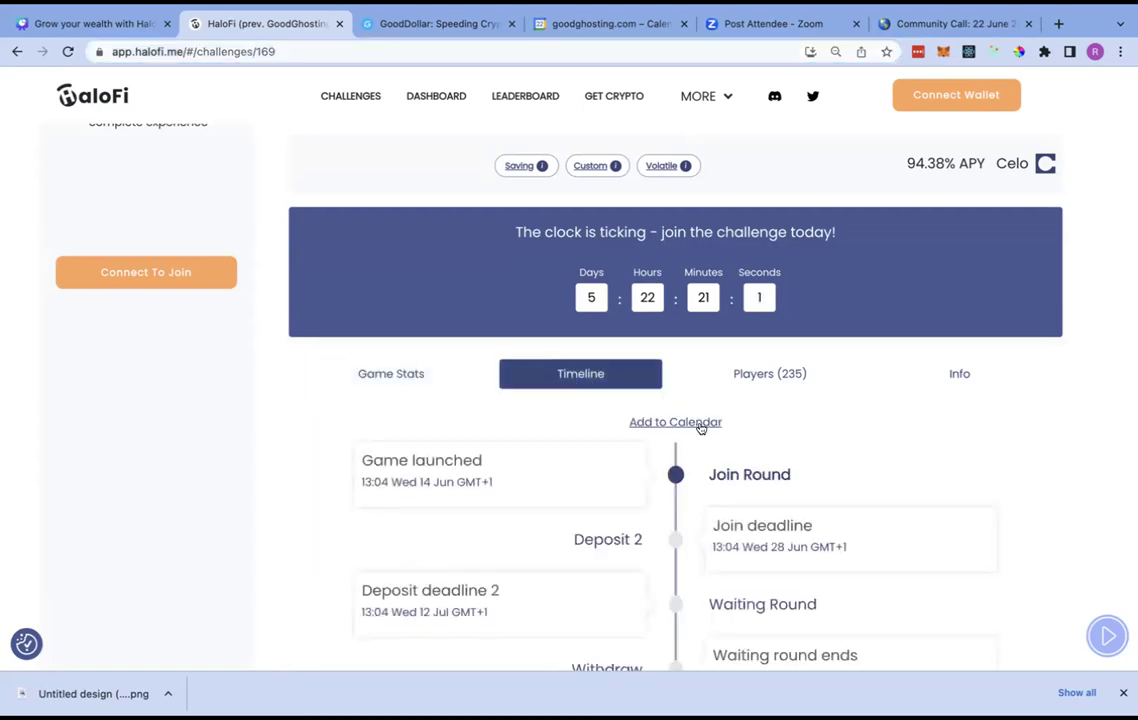
scroll(764, 480, "down", 2)
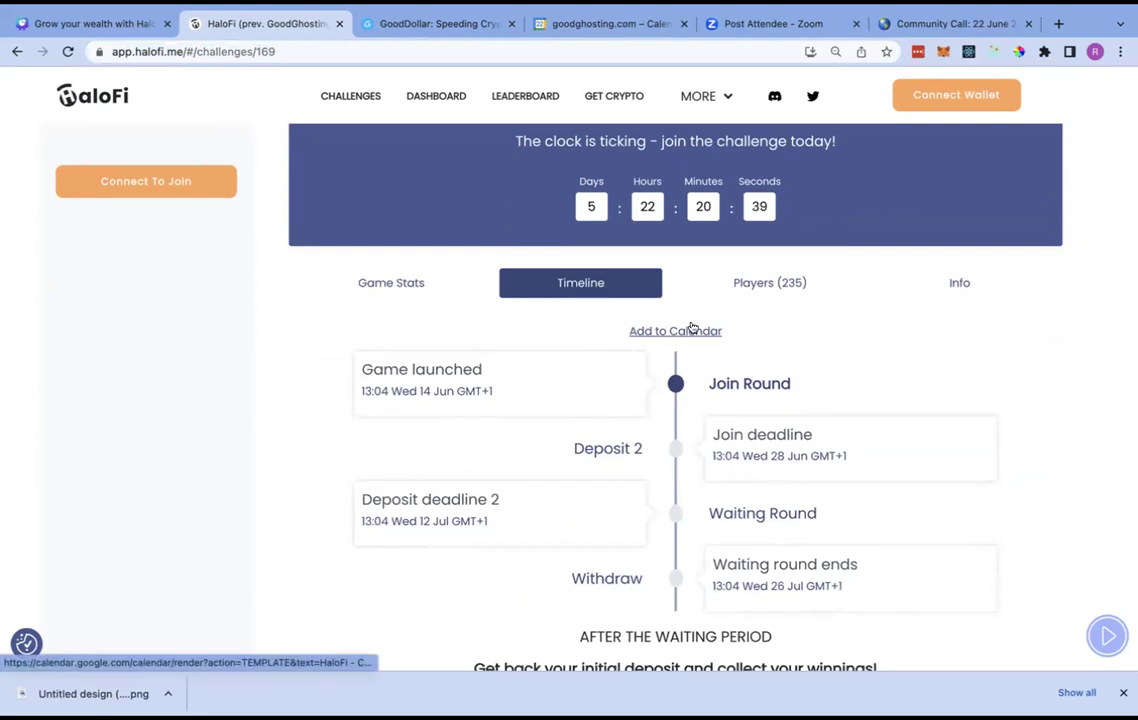
scroll(698, 450, "down", 1)
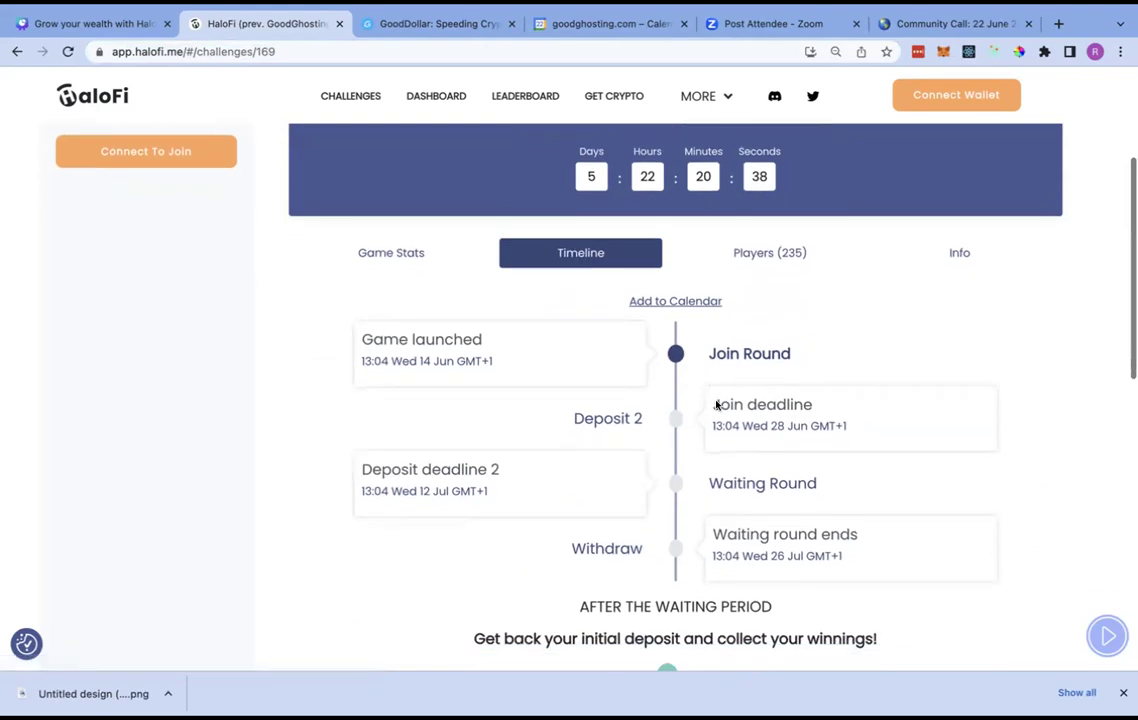
View the challenge's players and inspect the status and address of one player in the first row.
left_click(785, 252)
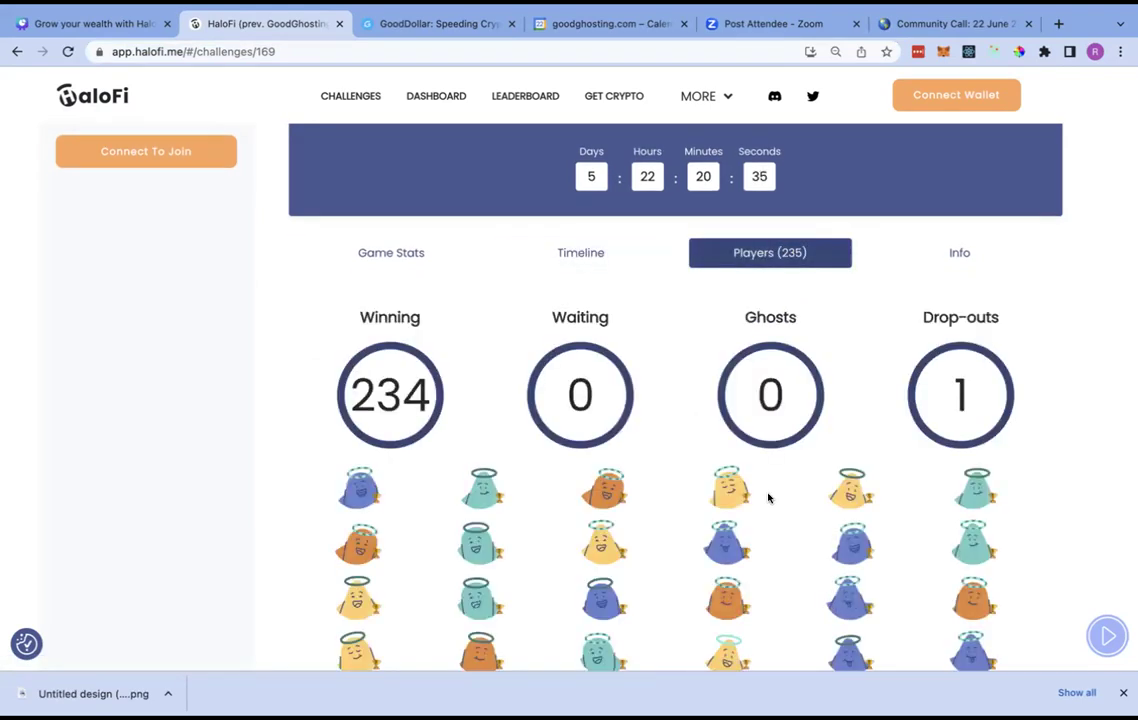
mouse_move(611, 491)
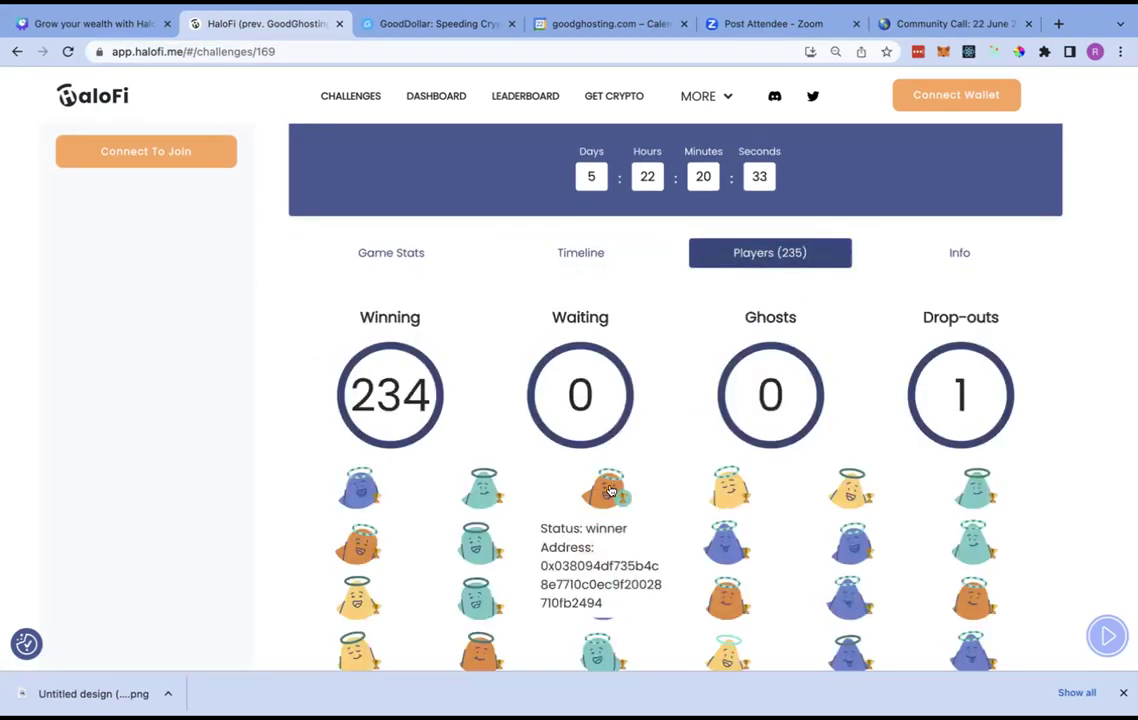
scroll(760, 483, "down", 1)
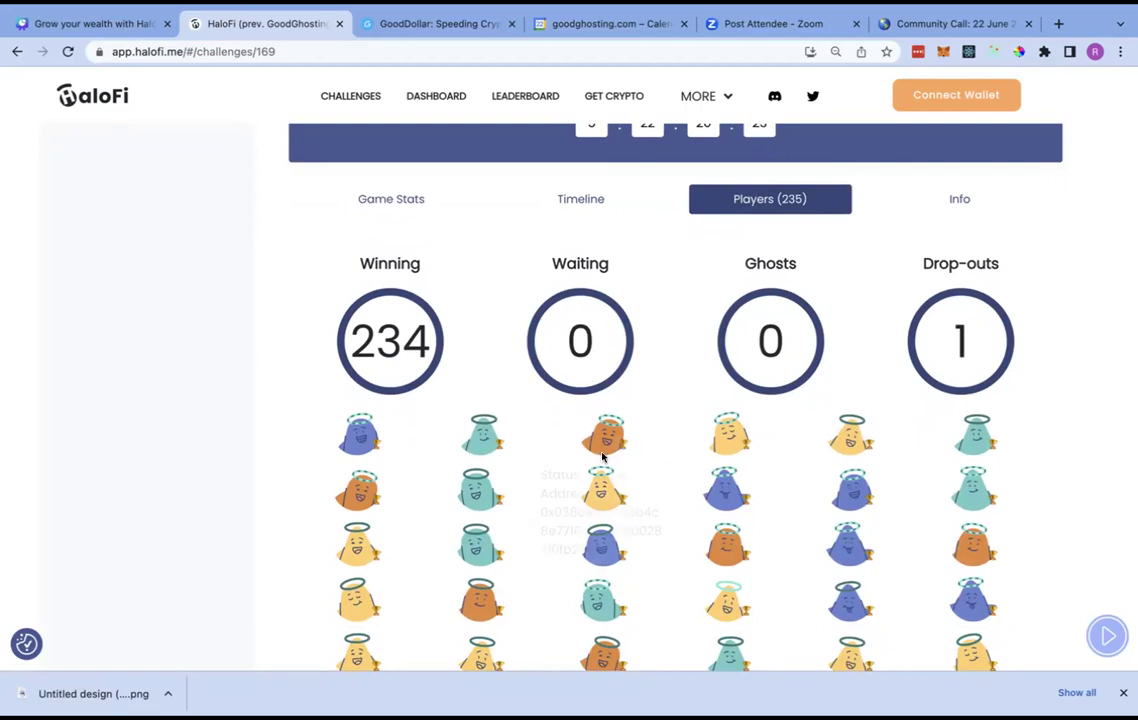
mouse_move(605, 455)
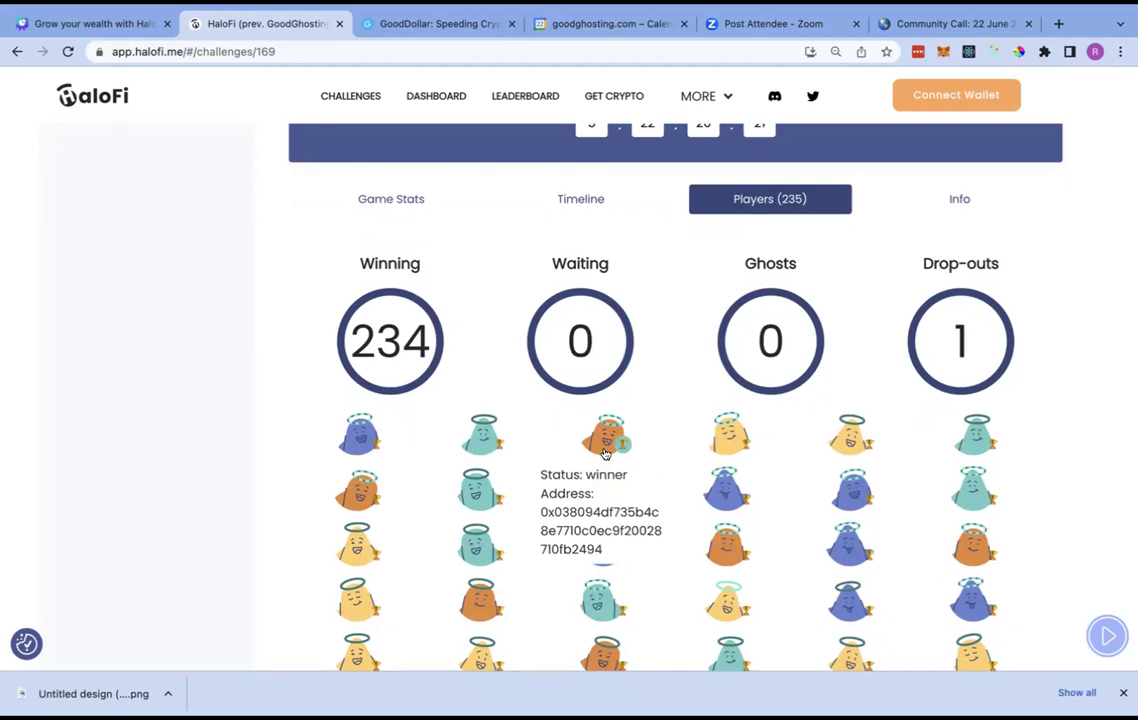
mouse_move(531, 376)
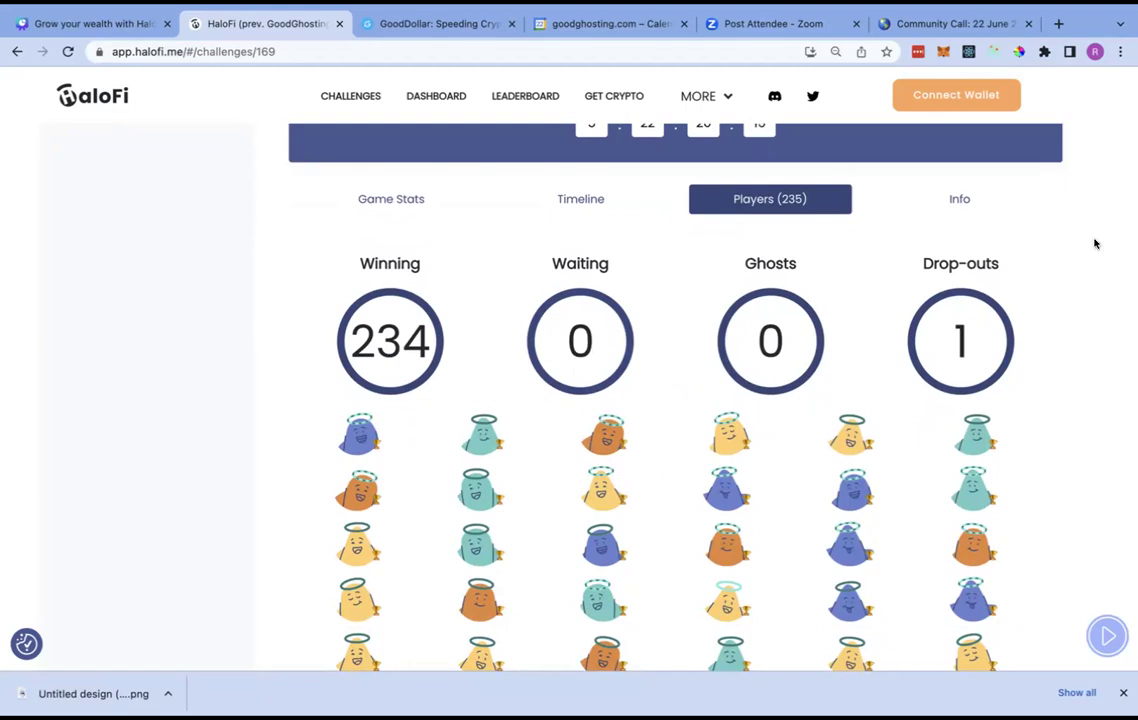
Examine the challenge's Backend, Tokens and Pool settings info, finishing with the Backend details expanded.
left_click(961, 208)
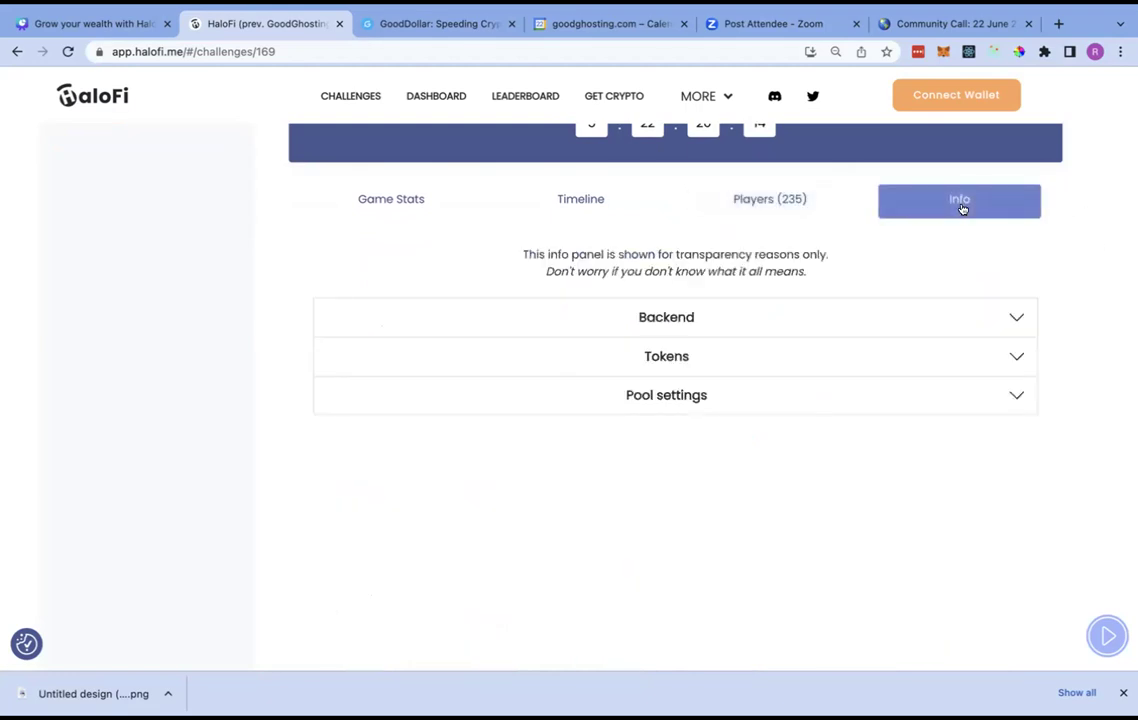
left_click(851, 325)
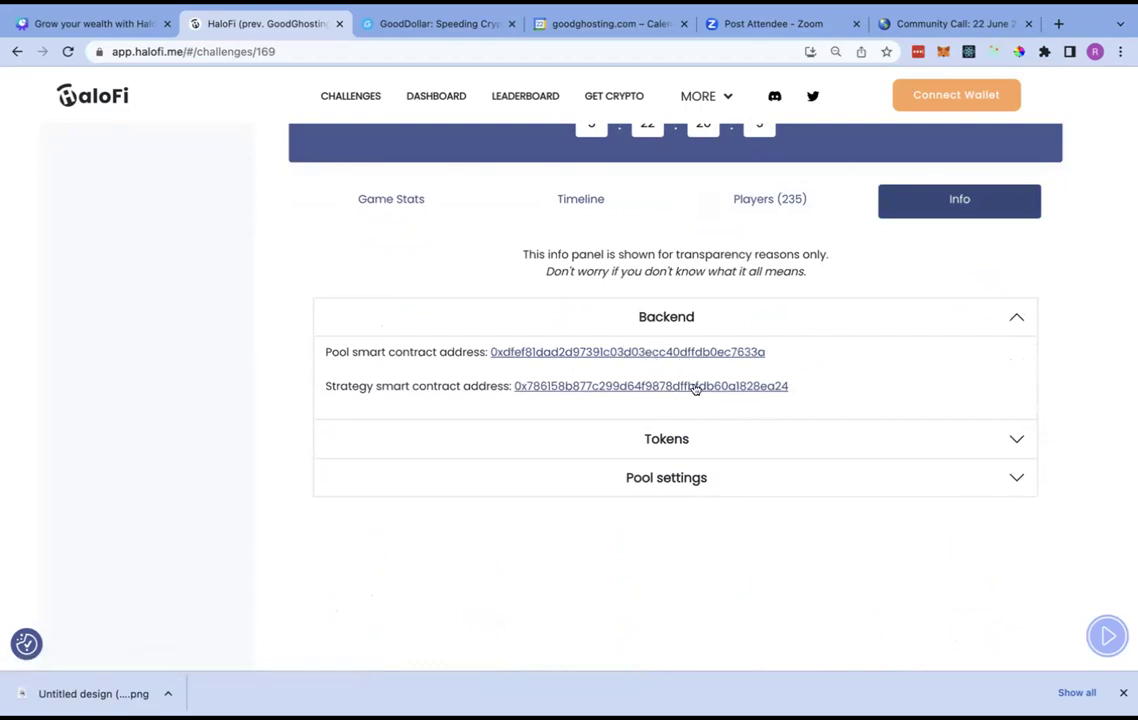
left_click(677, 438)
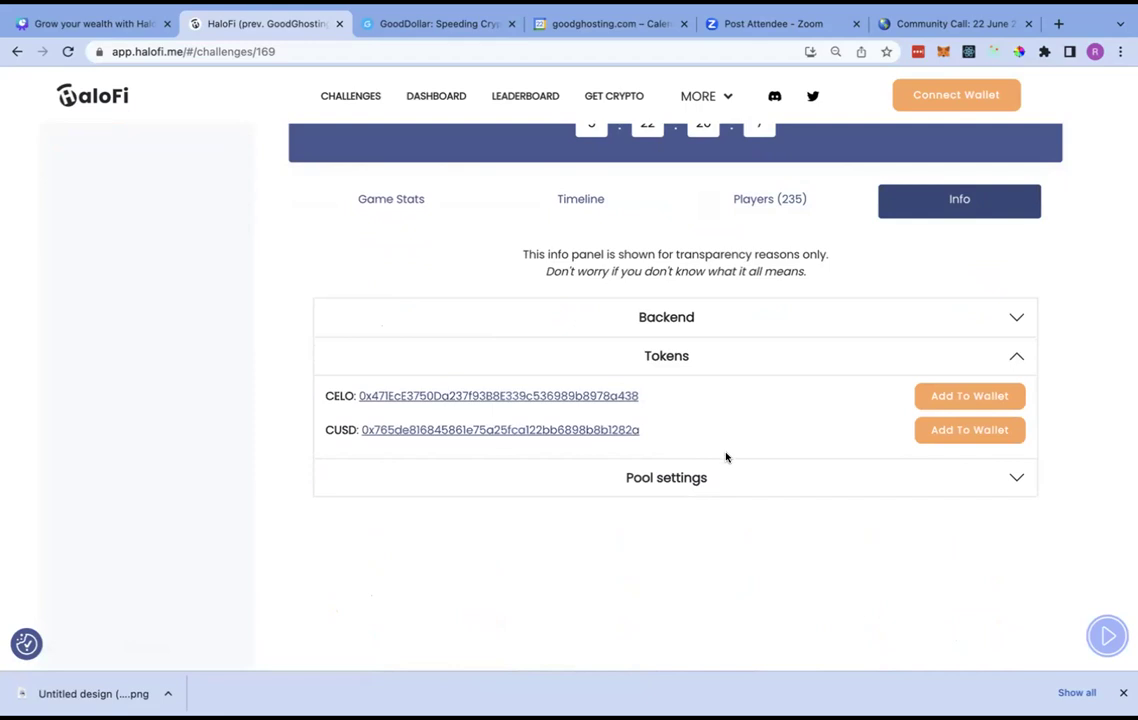
left_click(709, 477)
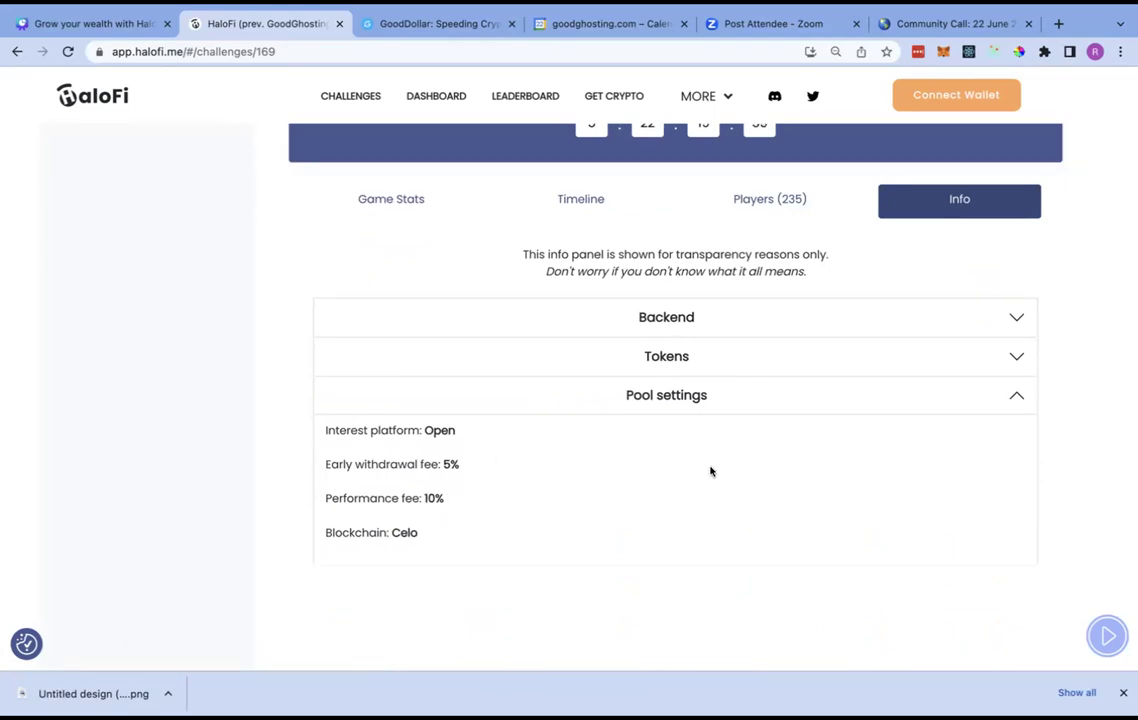
left_click(702, 322)
Connect a MetaMask wallet on the Celo network to the CELO Bi-Weekly challenge.
scroll(694, 315, "up", 3)
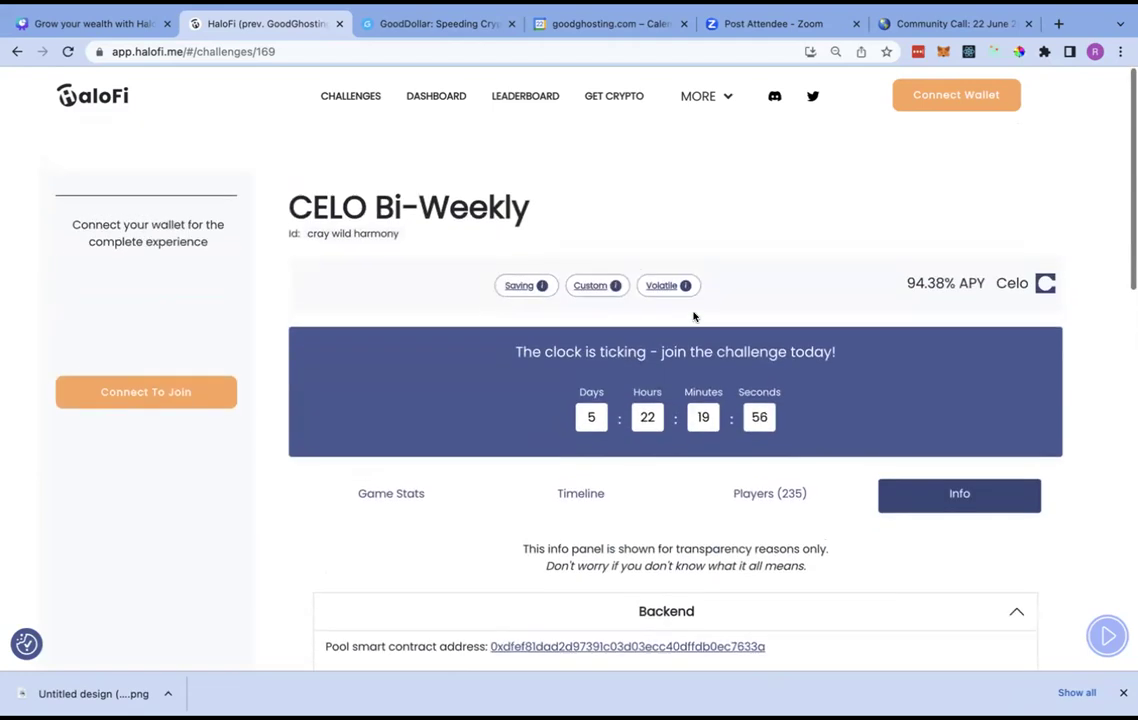
left_click(193, 386)
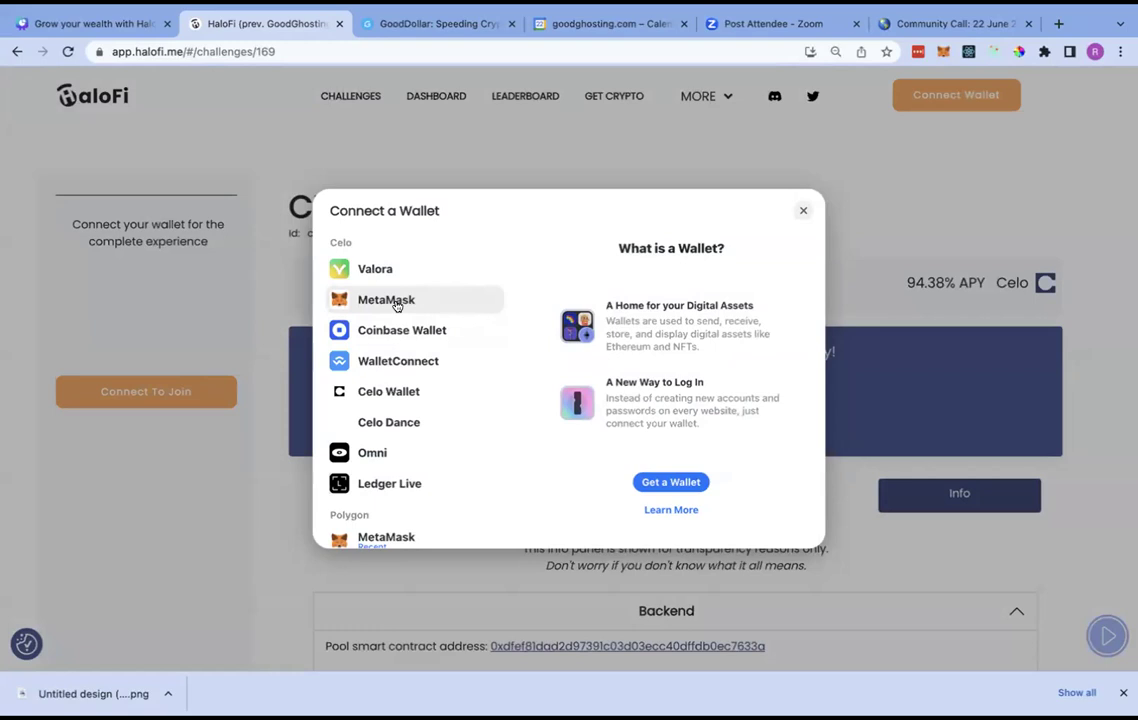
left_click(390, 300)
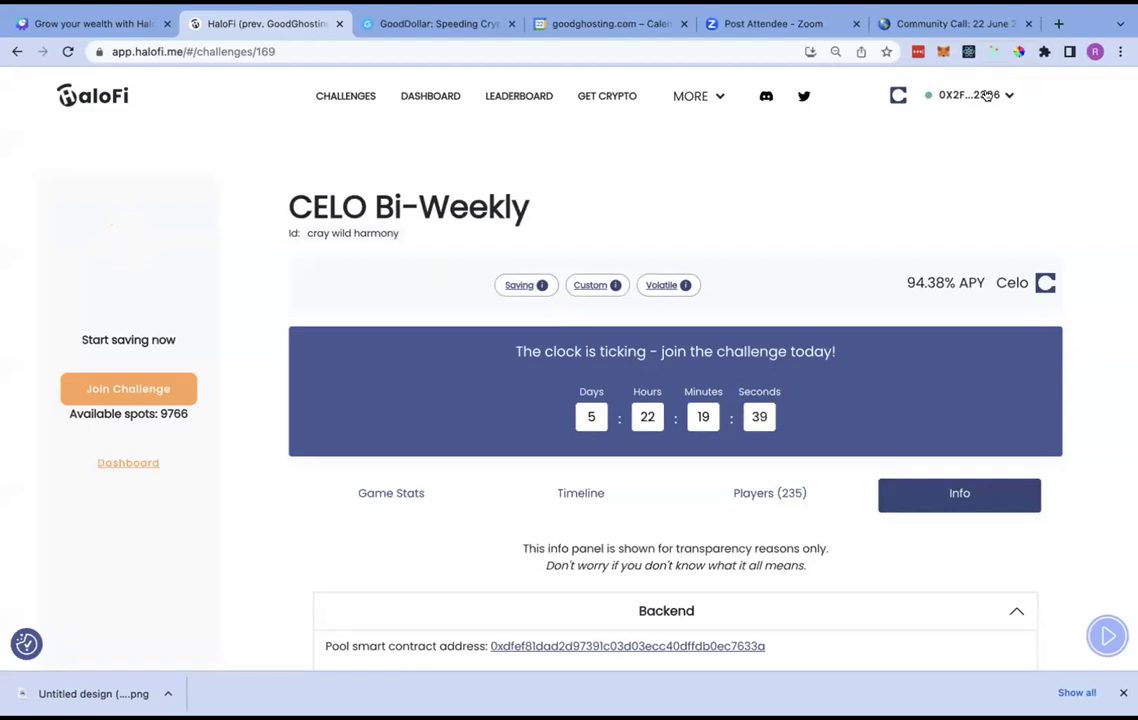
Start joining the challenge with a deposit of 0.01 CELO, accept the Terms of Service and Risk Disclaimers, and proceed to approval.
left_click(113, 389)
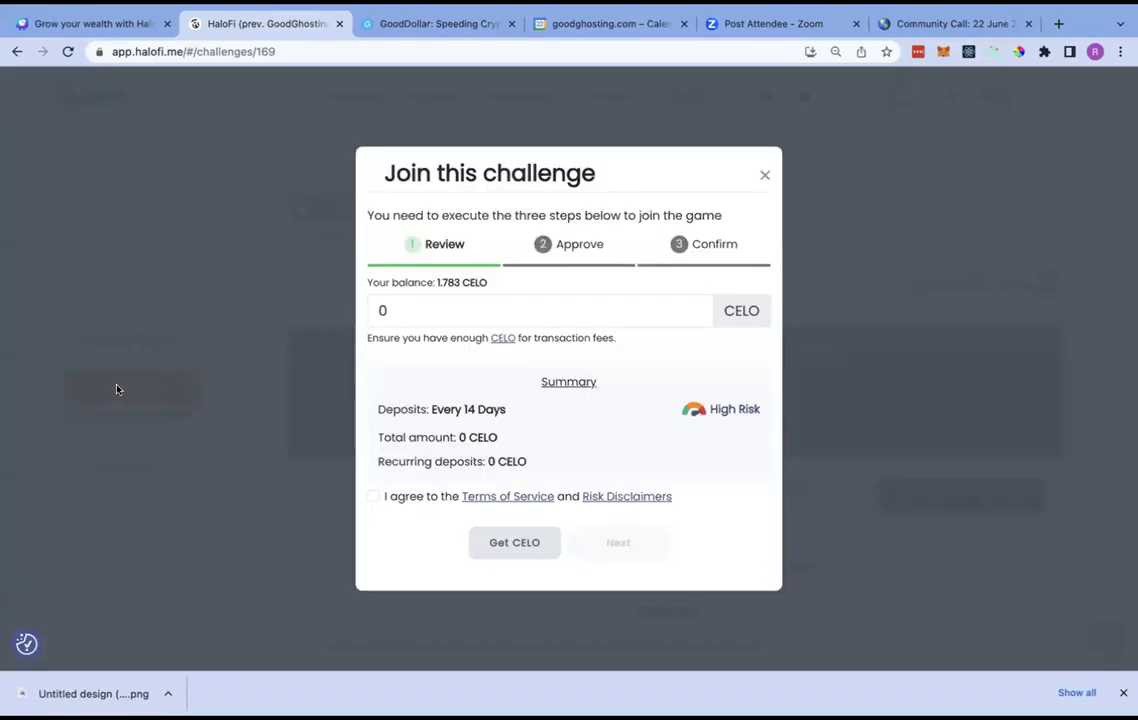
left_click(410, 305)
key("BackSpace")
type("0.01")
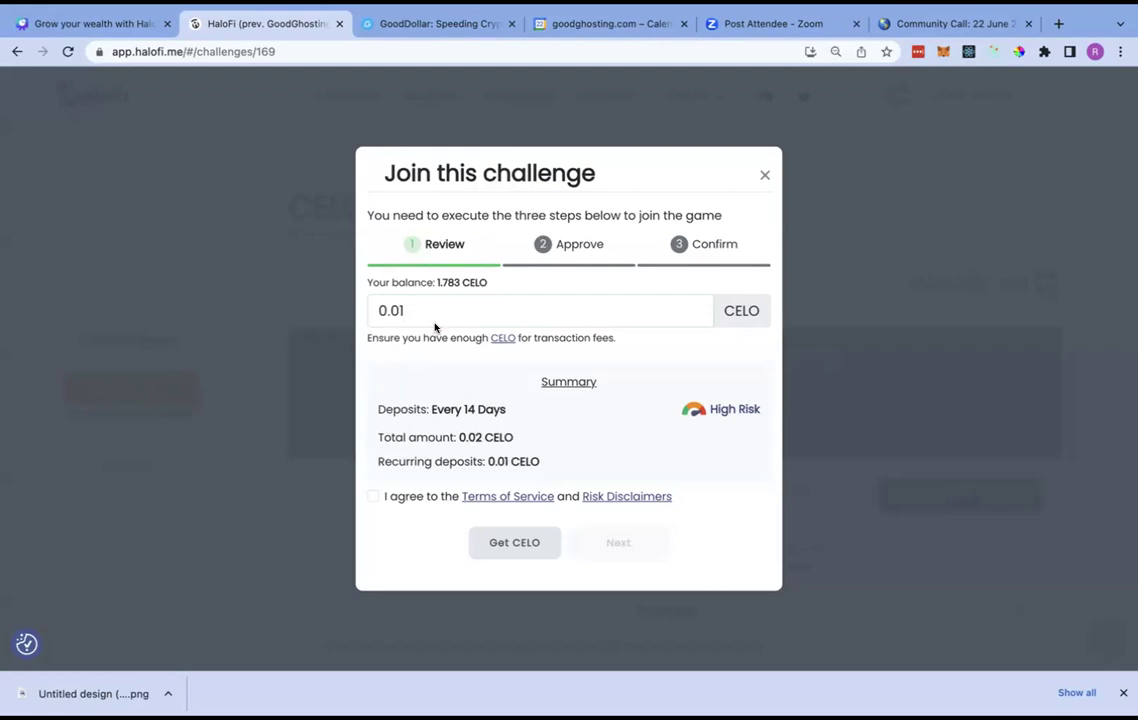
left_click(375, 497)
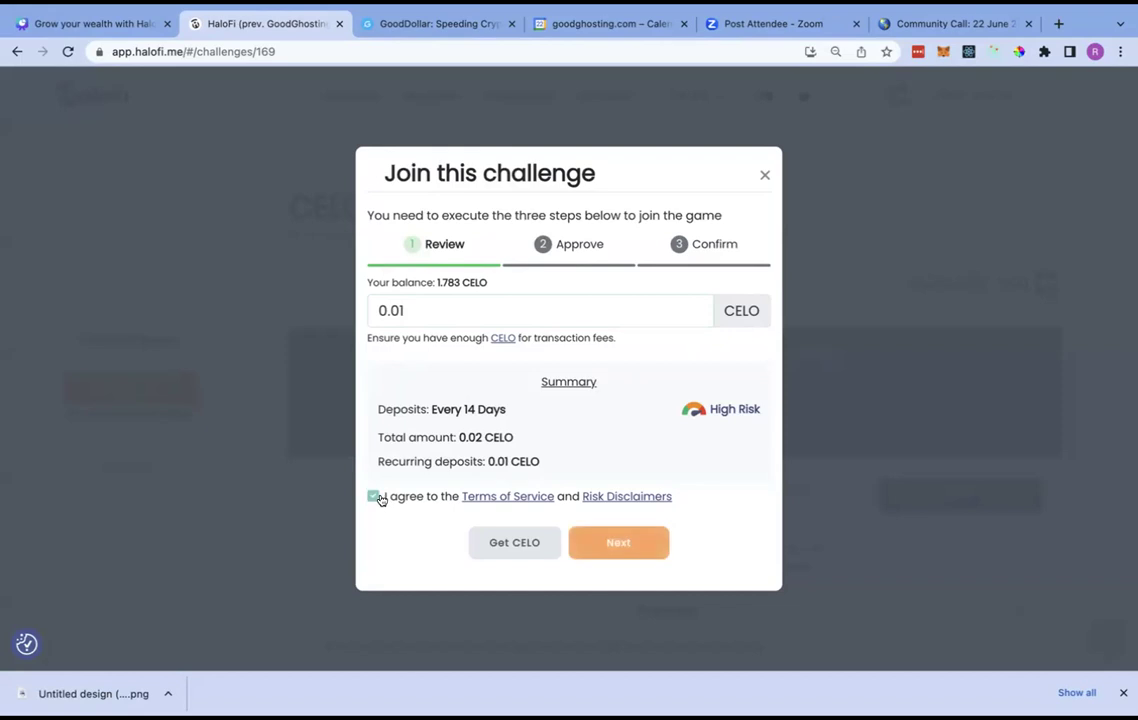
left_click(618, 545)
Approve the CELO deposit, confirm joining the challenge, and dismiss the completion dialog.
left_click(618, 479)
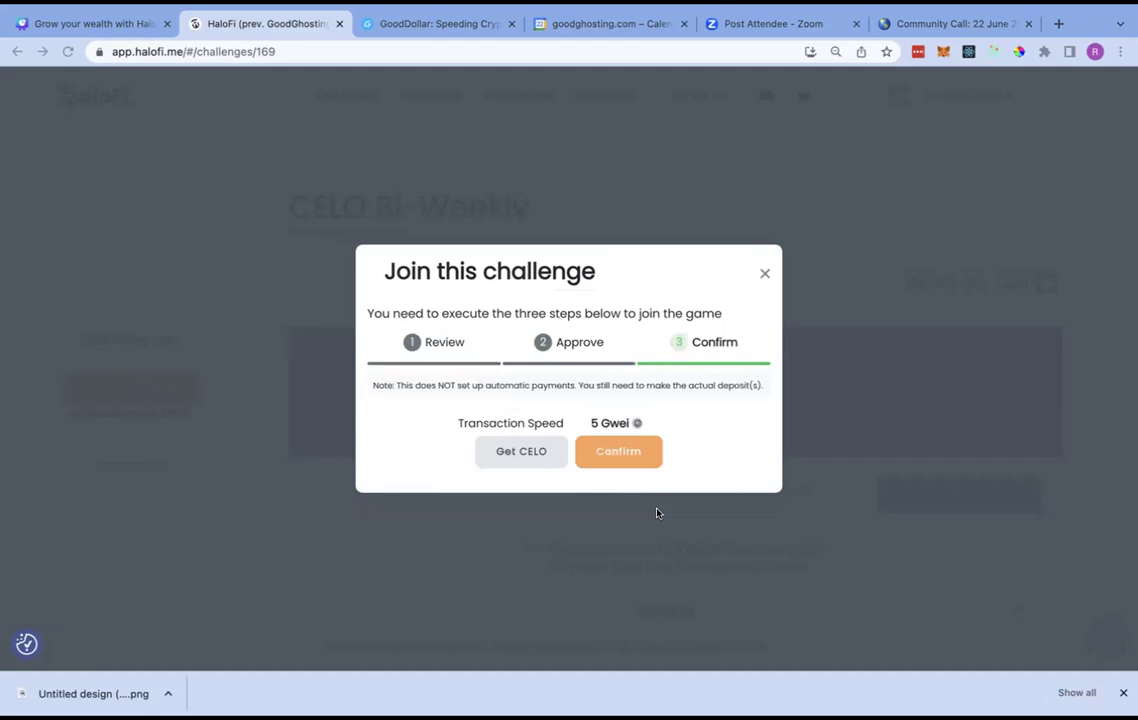
left_click(636, 454)
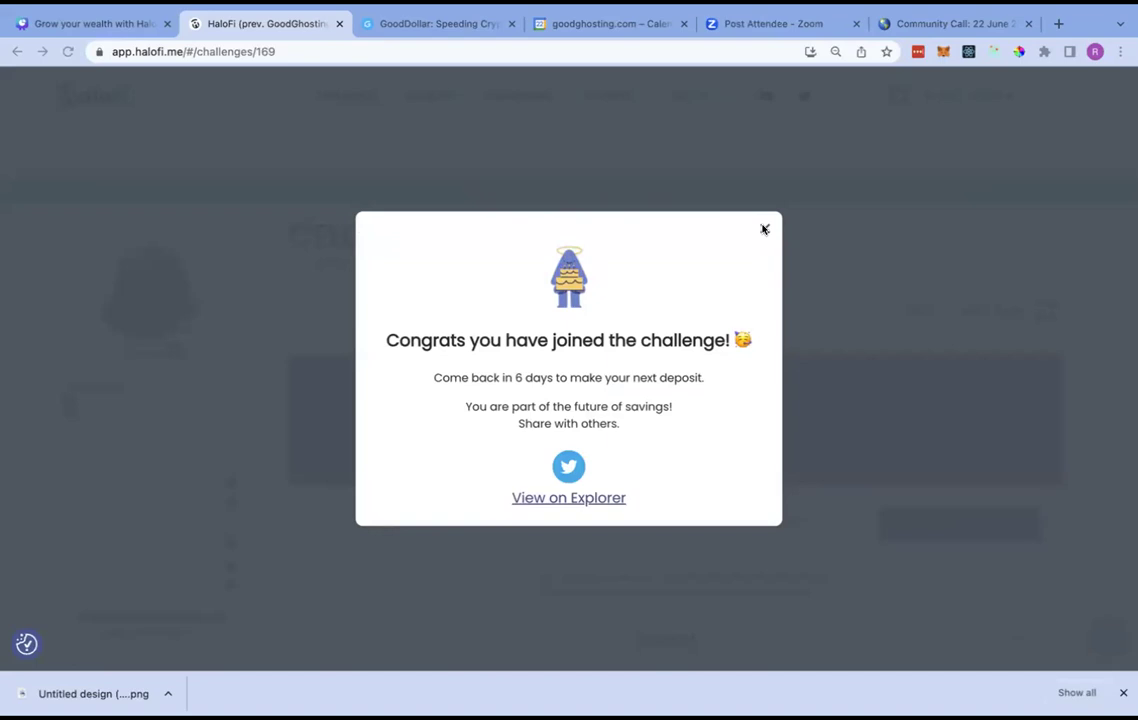
left_click(764, 230)
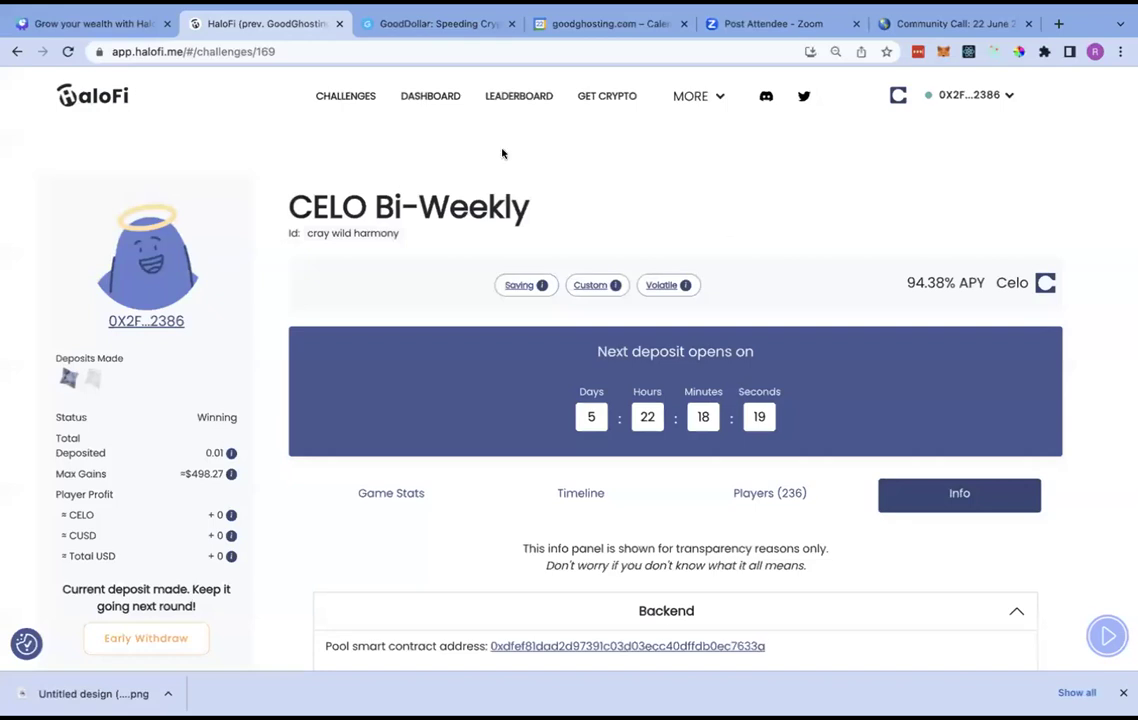
Switch to the Canva deck, present it full screen from the Demo slide, and advance to the 5th July GoodDollar slide.
left_click(36, 24)
scroll(525, 214, "down", 3)
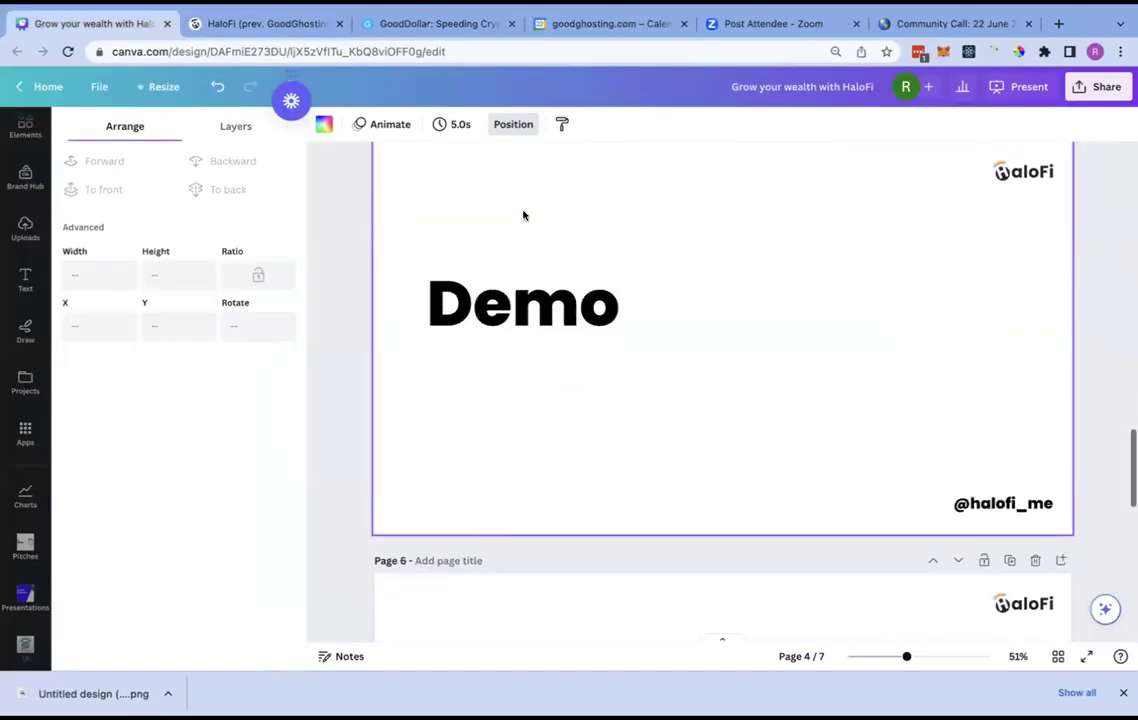
scroll(523, 214, "up", 1)
scroll(523, 214, "down", 2)
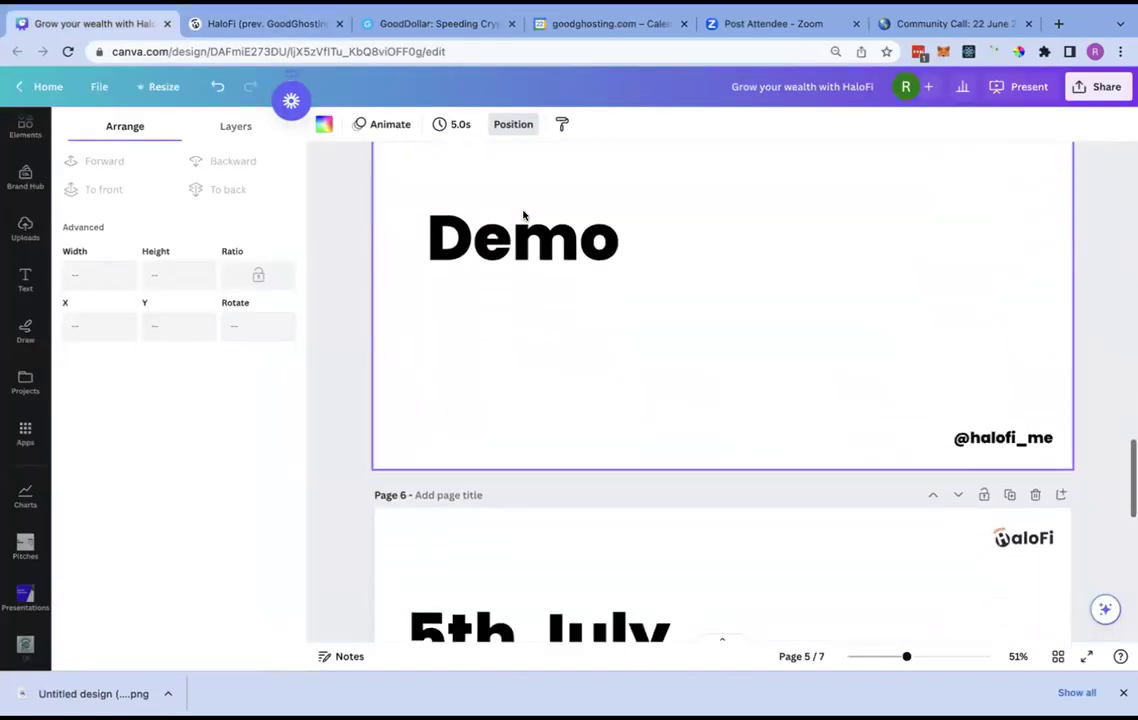
left_click(1030, 87)
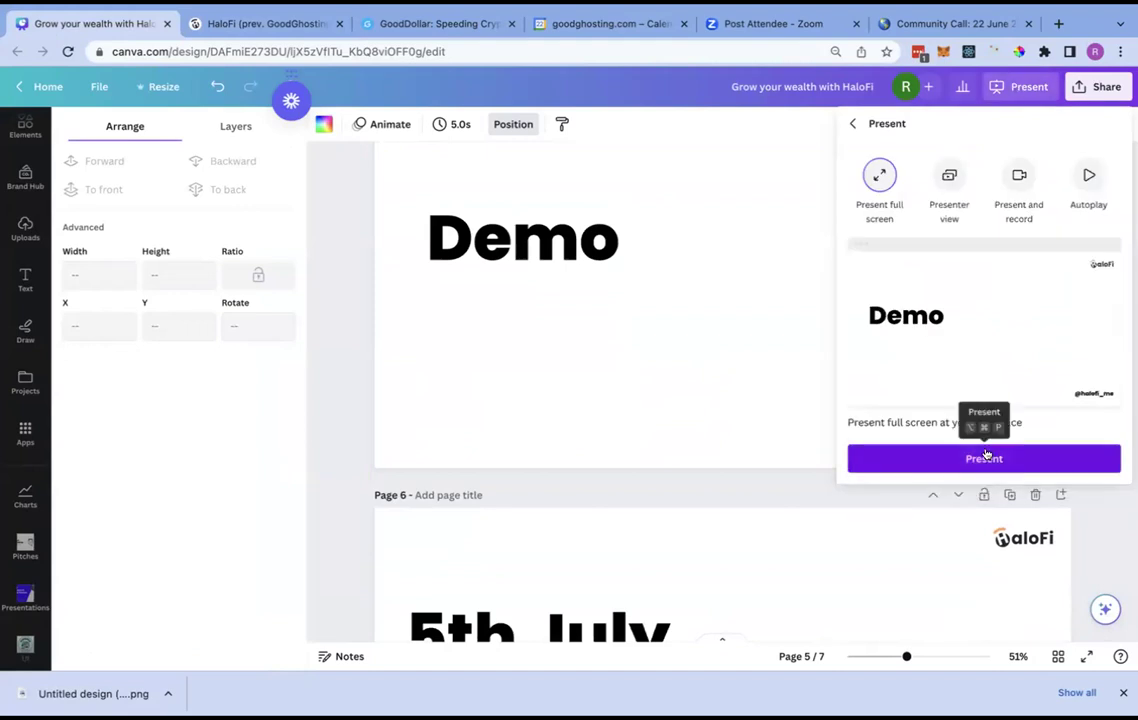
left_click(984, 457)
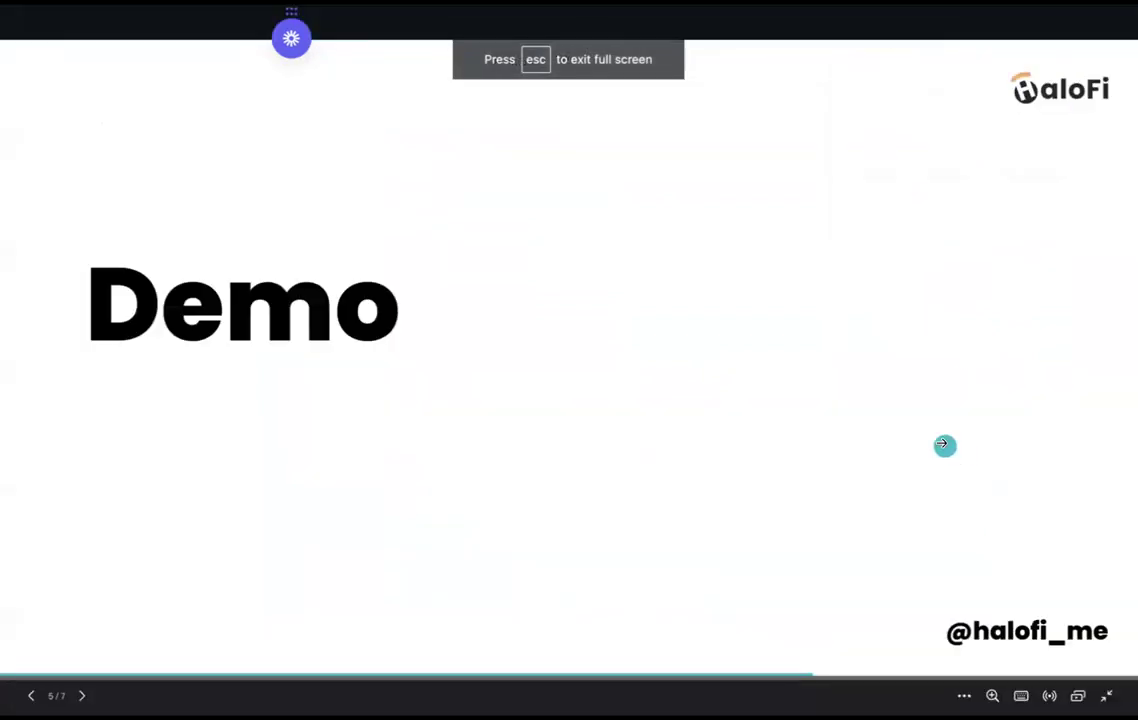
left_click(944, 445)
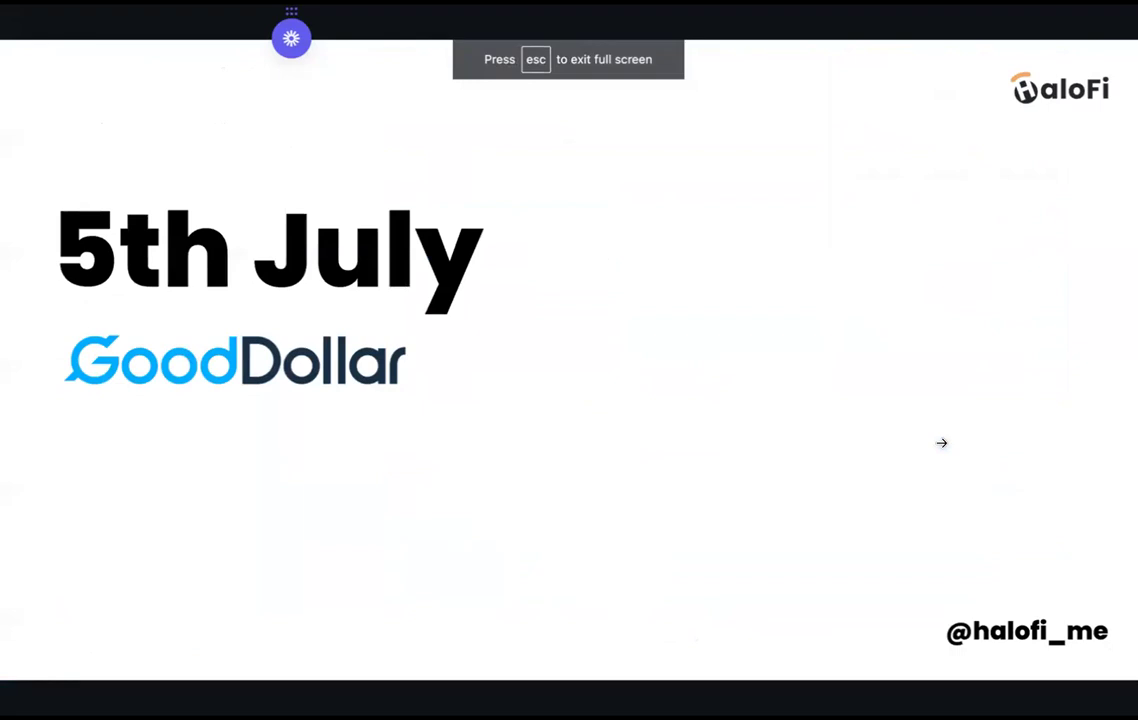